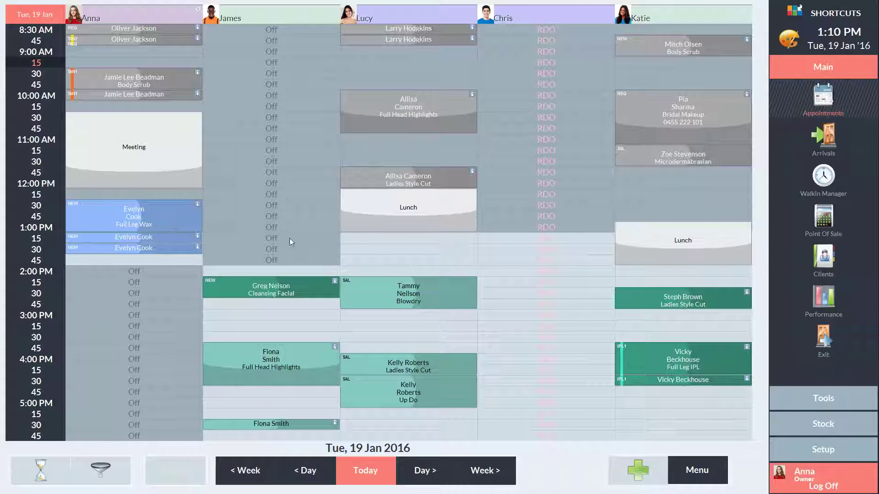
- Open the confirmation status list for Wednesday 20 Jan 2016, showing 11 clients to contact
click(425, 474)
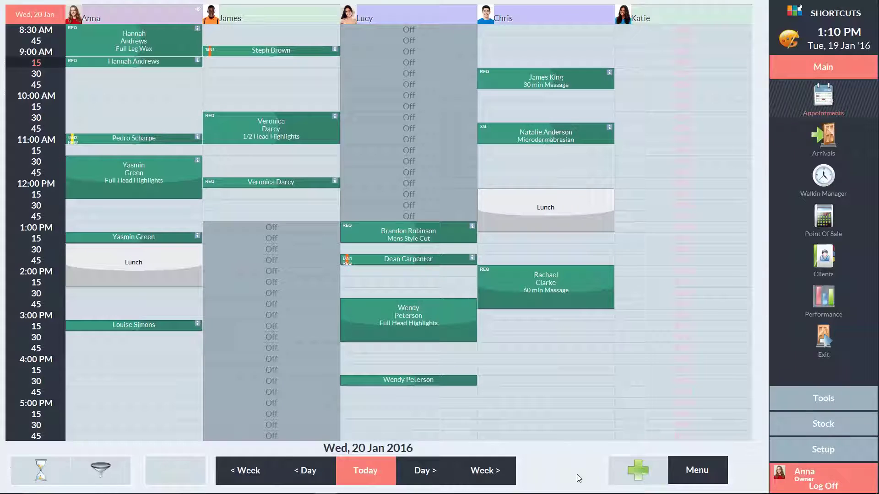
click(698, 474)
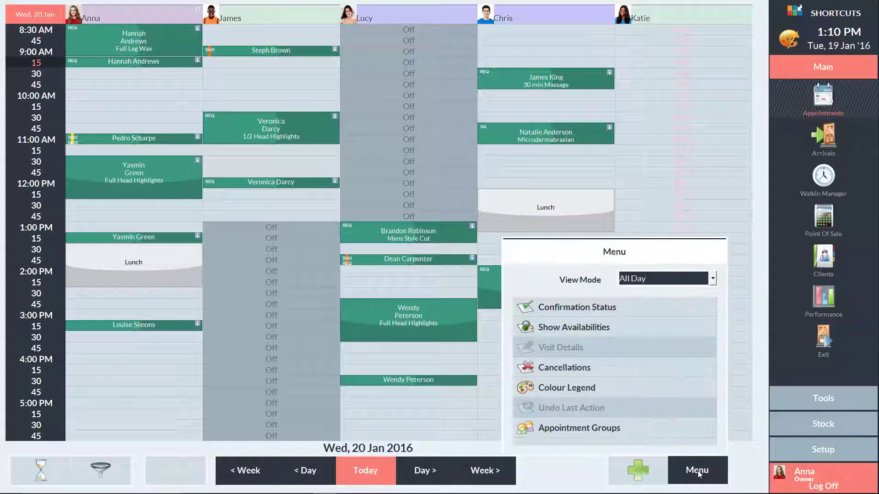
click(609, 309)
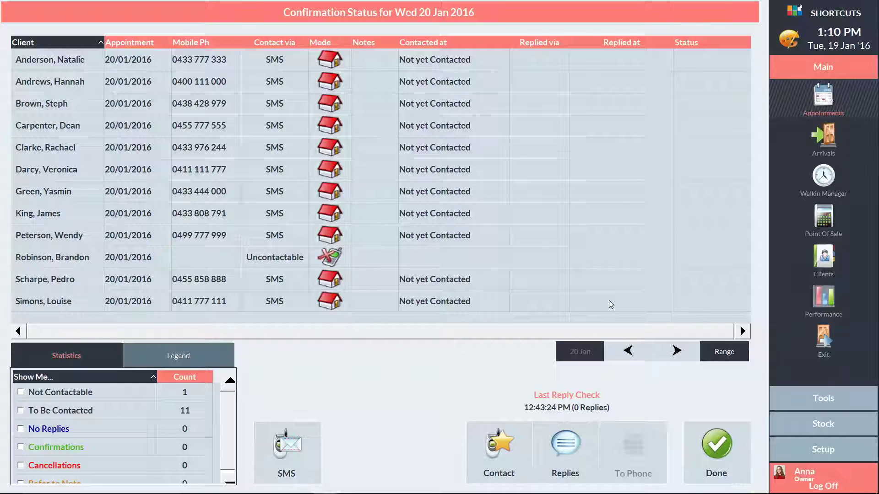
click(676, 352)
click(628, 352)
double_click(56, 191)
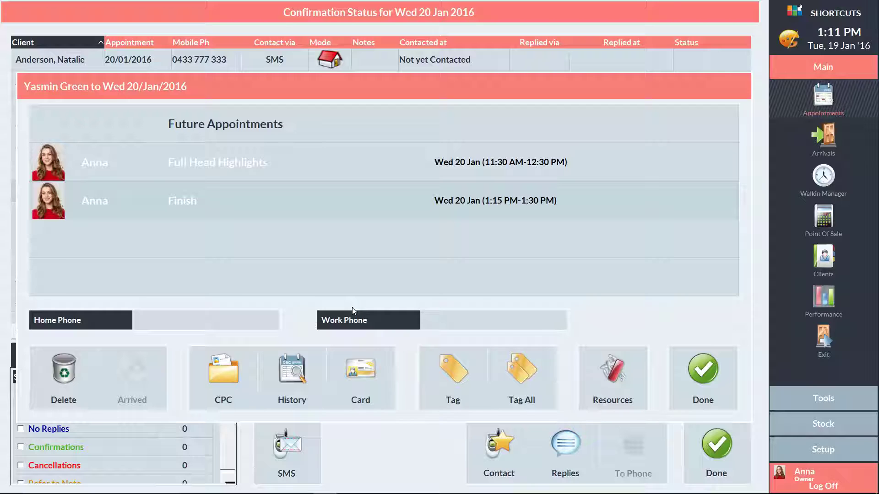
click(364, 368)
click(279, 444)
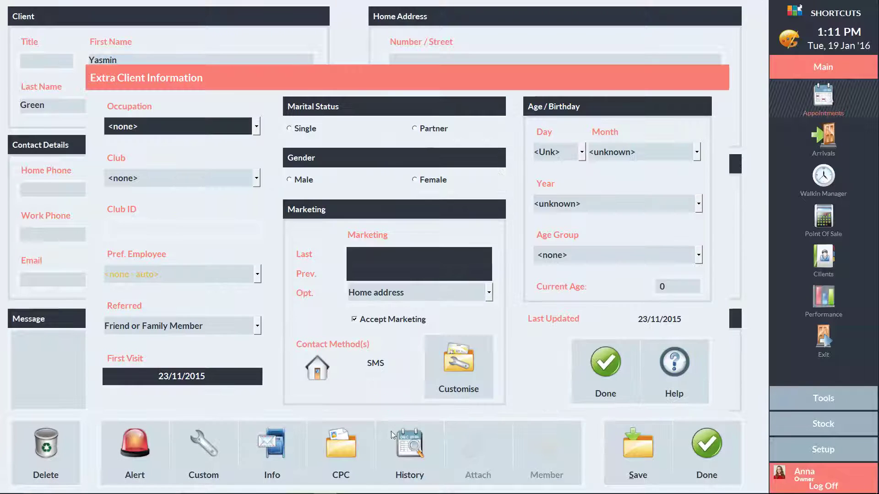
click(458, 361)
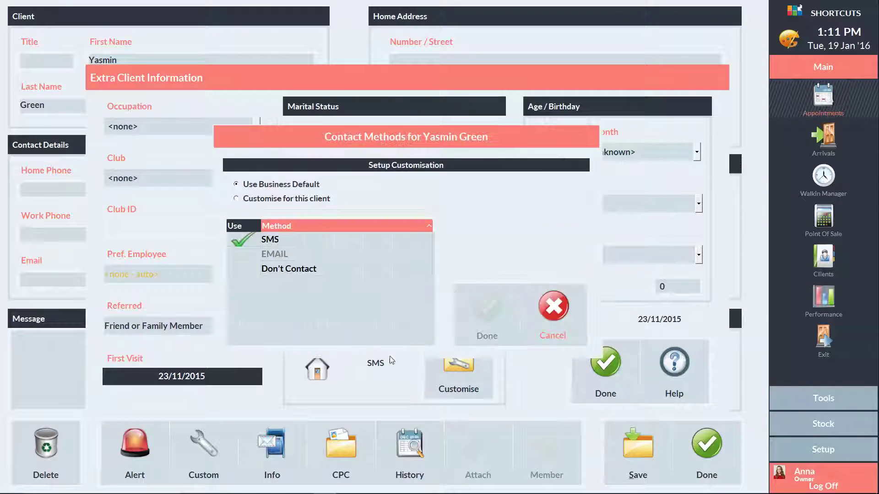
click(236, 199)
click(244, 270)
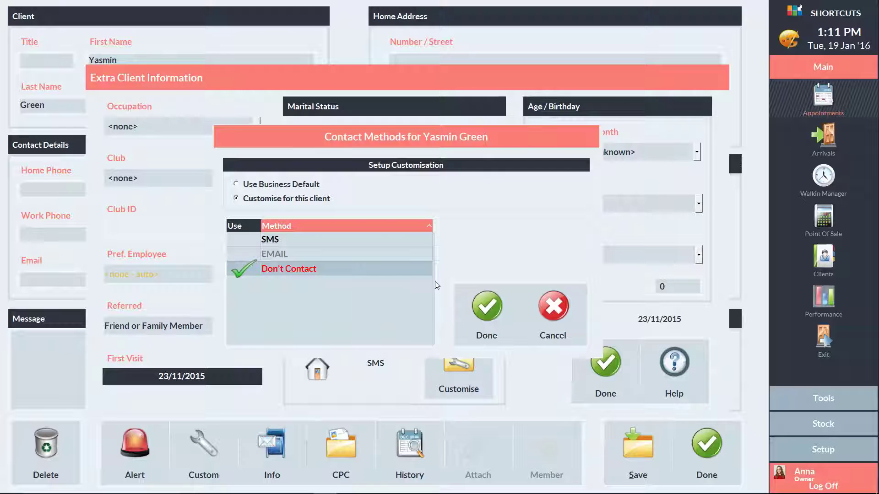
click(484, 311)
click(606, 364)
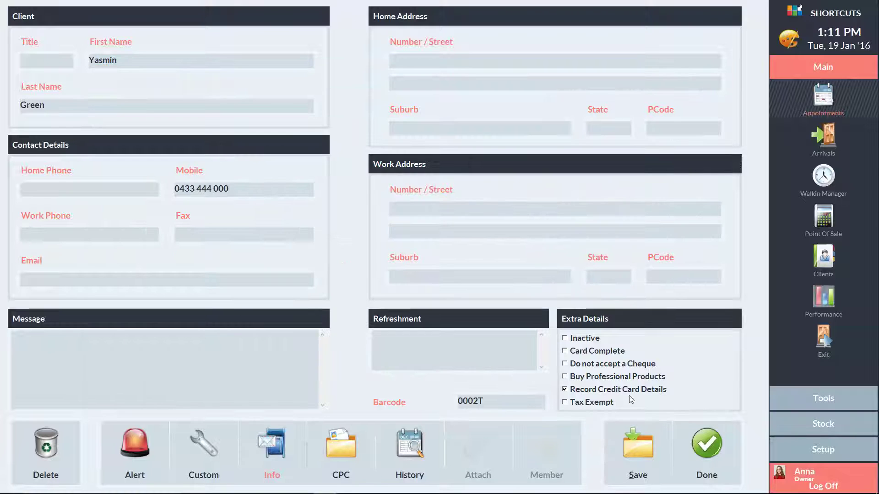
click(635, 452)
click(708, 446)
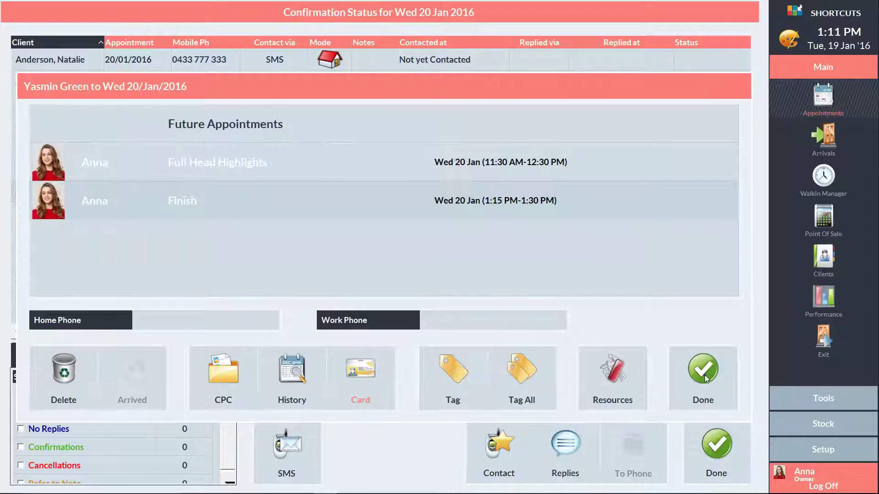
click(704, 375)
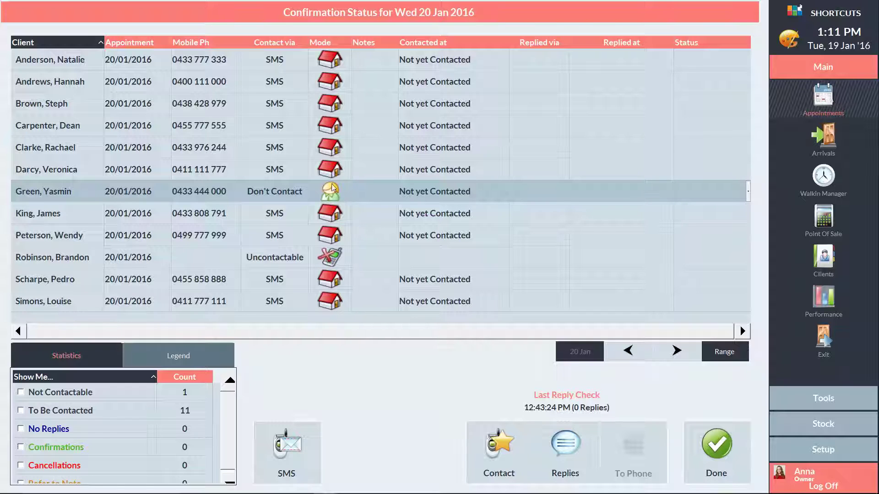
click(328, 129)
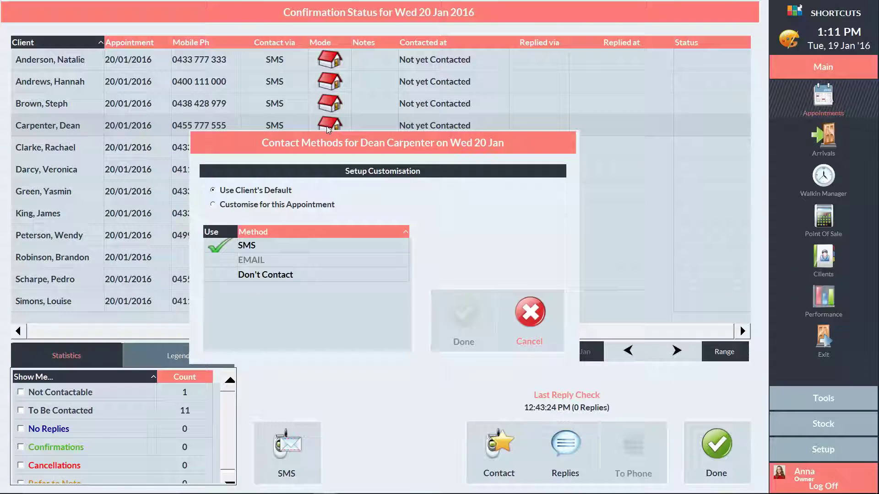
click(213, 205)
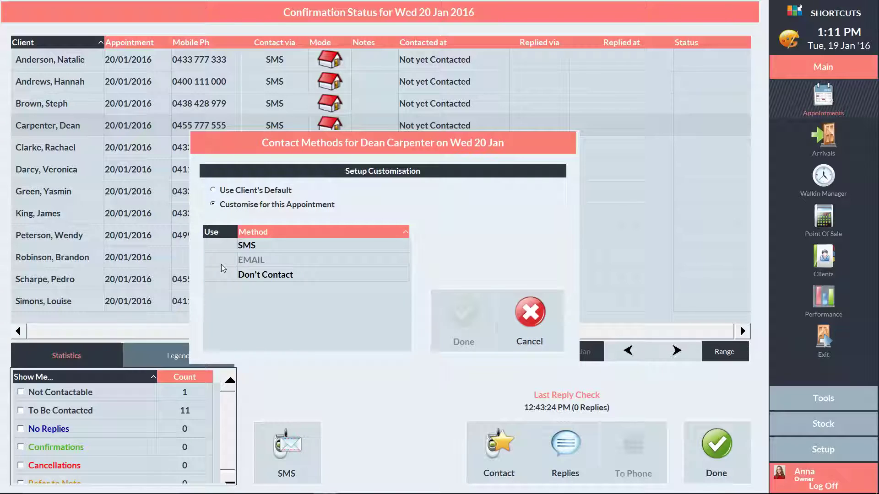
click(222, 276)
click(463, 312)
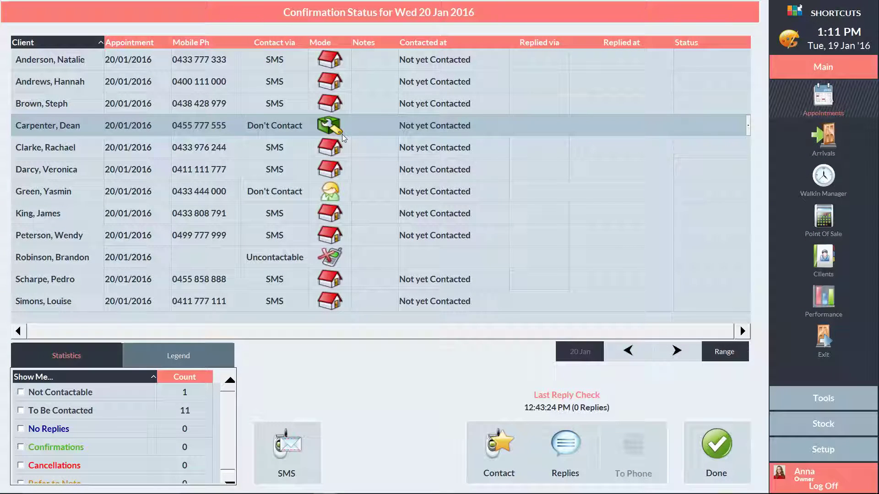
- Send confirmation SMS requests to the nine contactable 20 Jan clients
click(493, 454)
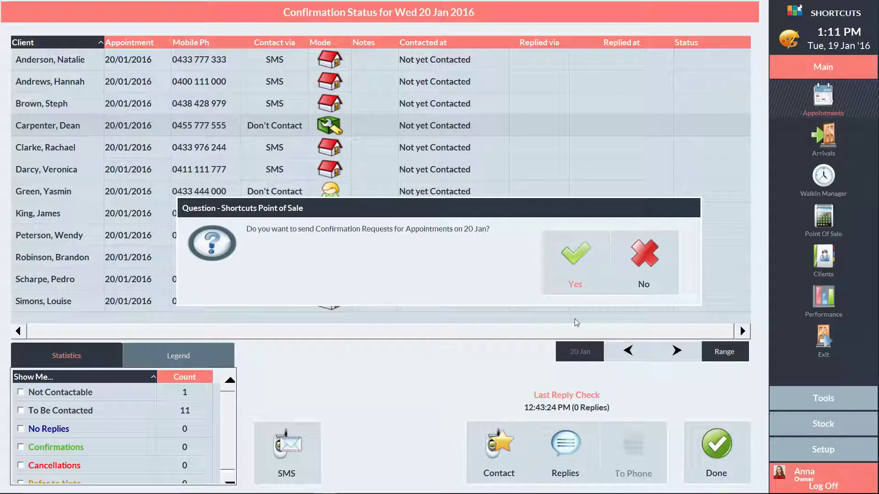
click(578, 261)
click(607, 256)
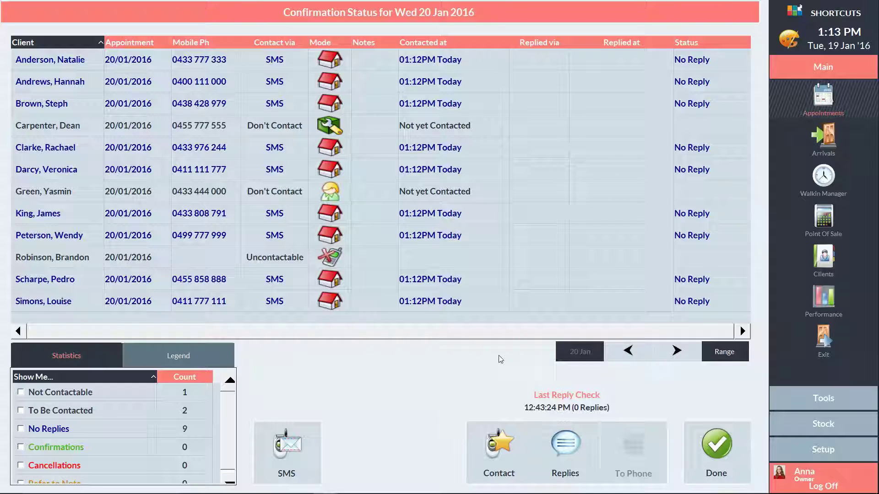
click(565, 446)
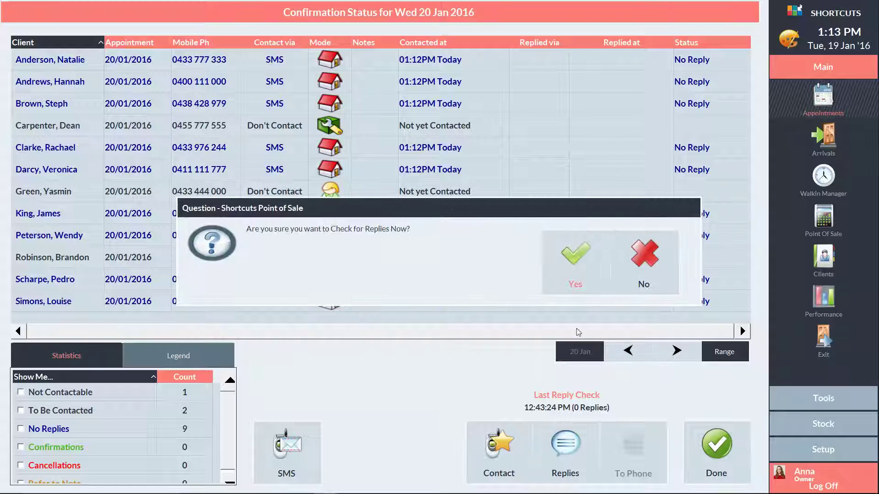
click(578, 261)
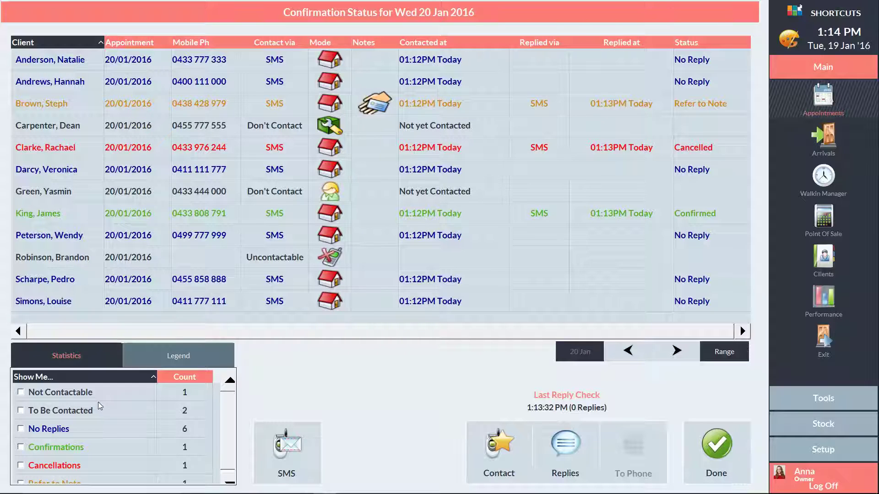
click(378, 107)
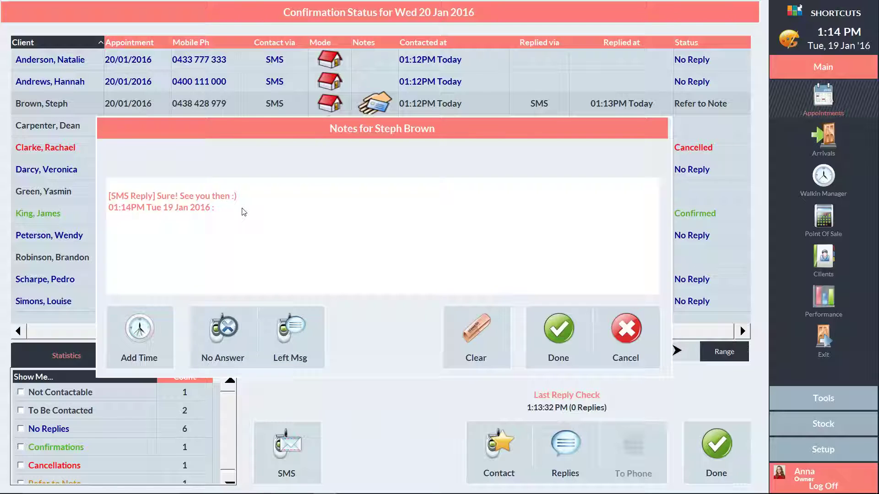
click(557, 336)
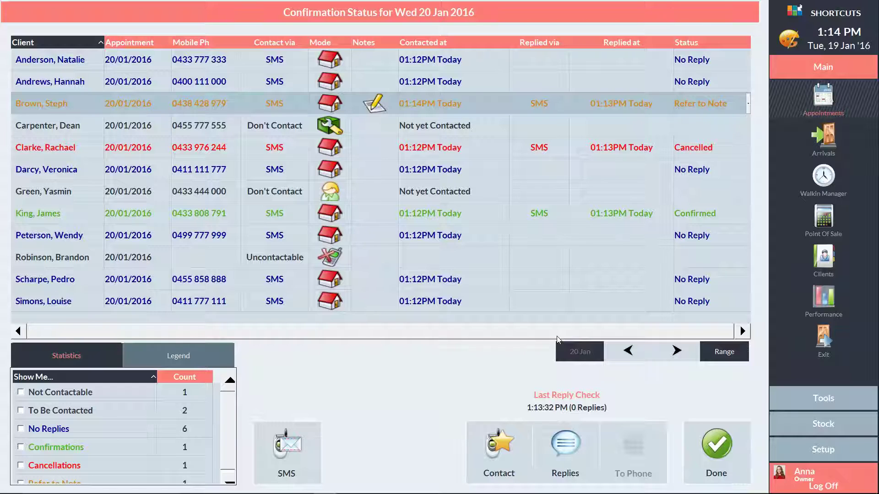
click(748, 104)
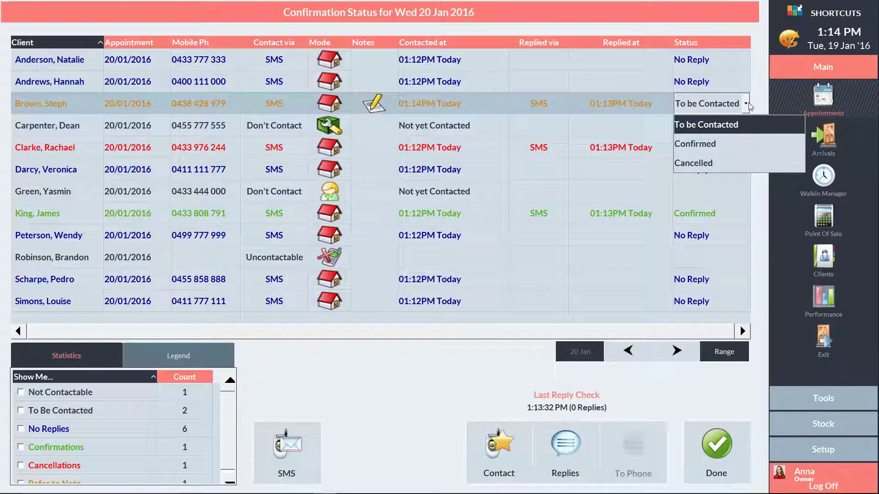
click(709, 144)
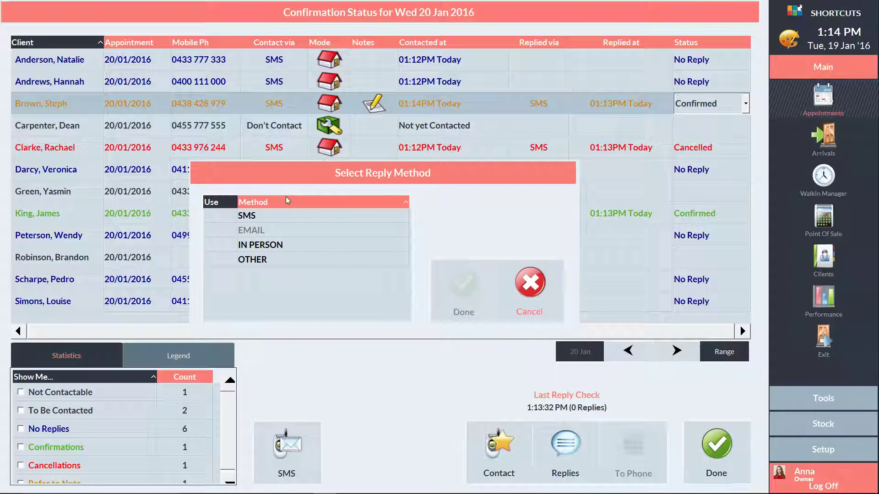
click(277, 216)
click(464, 293)
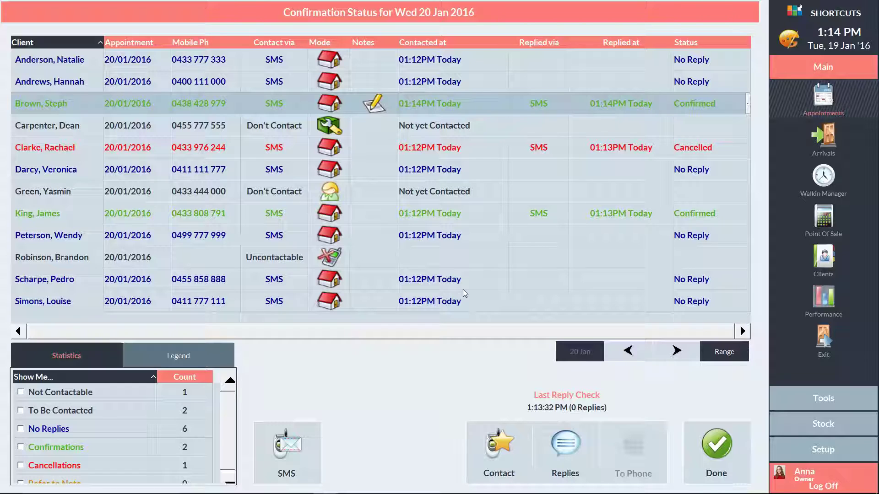
click(290, 455)
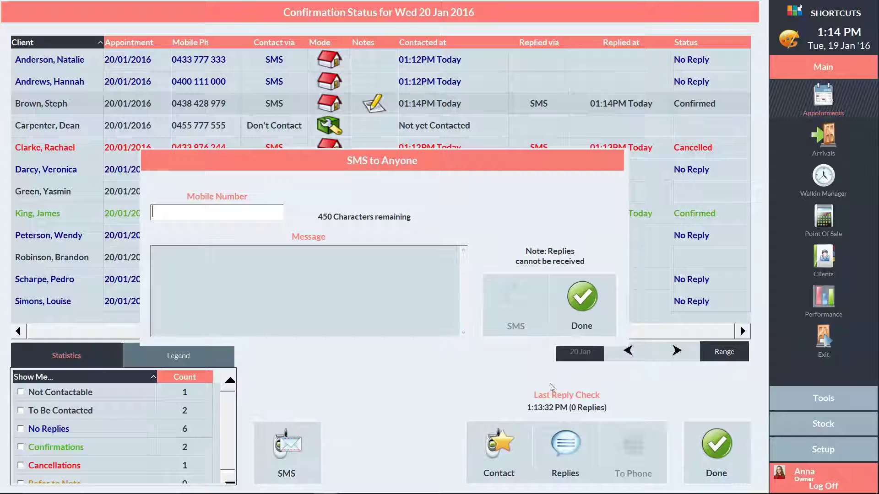
click(585, 303)
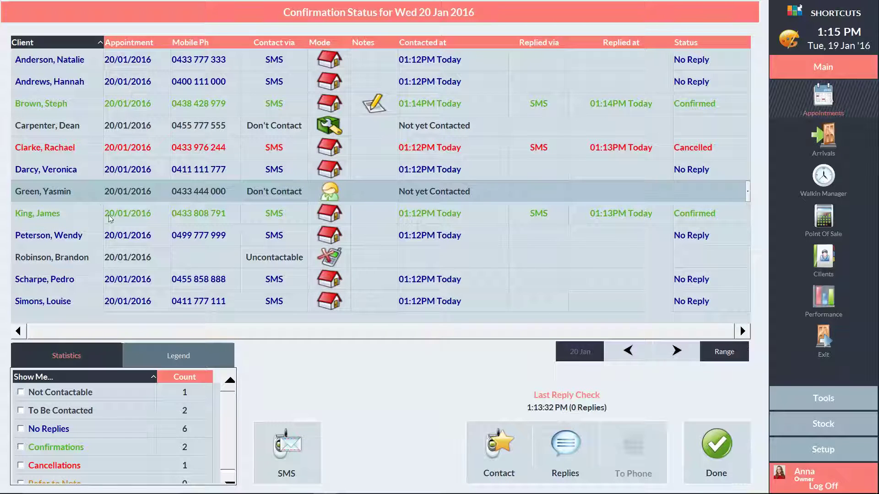
right_click(92, 174)
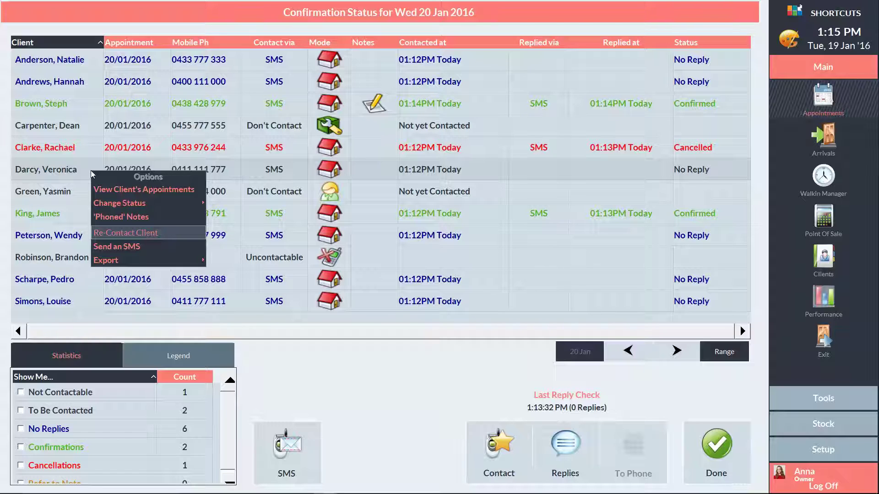
click(141, 247)
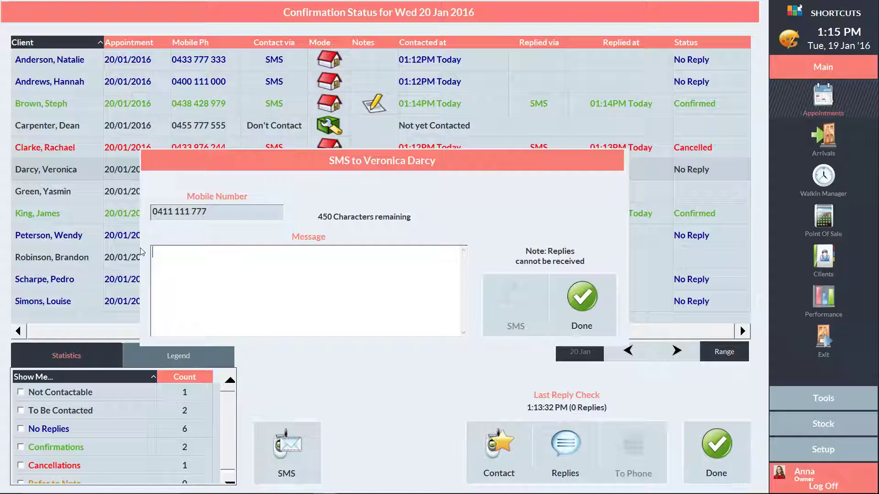
click(584, 299)
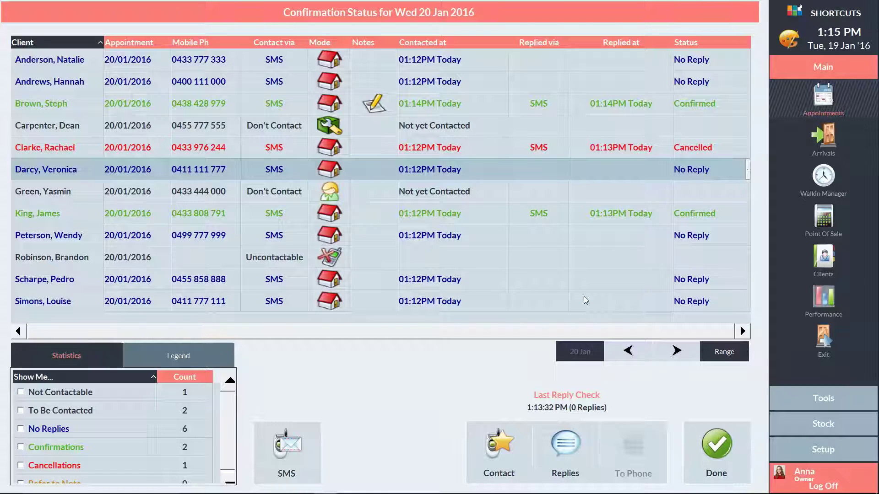
click(715, 447)
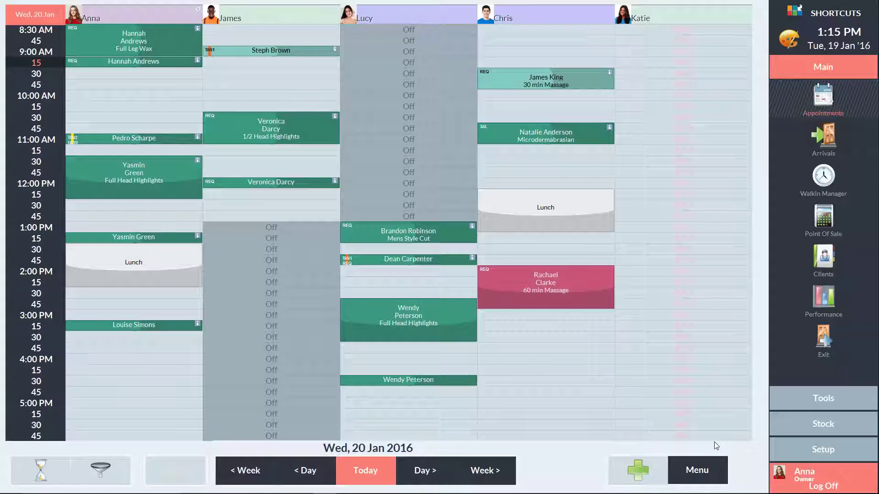
click(381, 471)
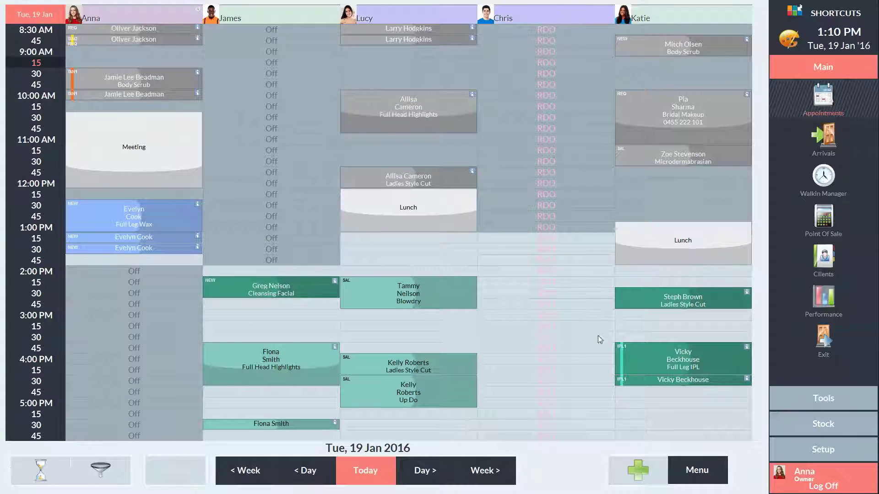
click(656, 14)
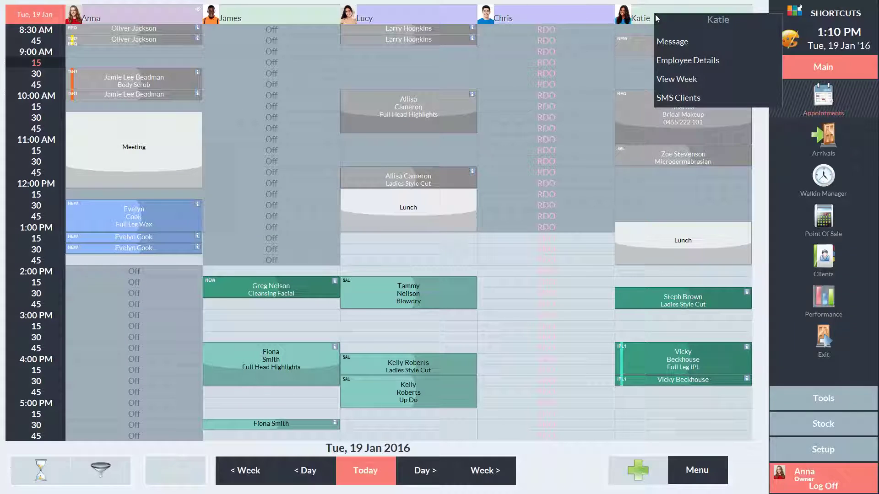
click(705, 100)
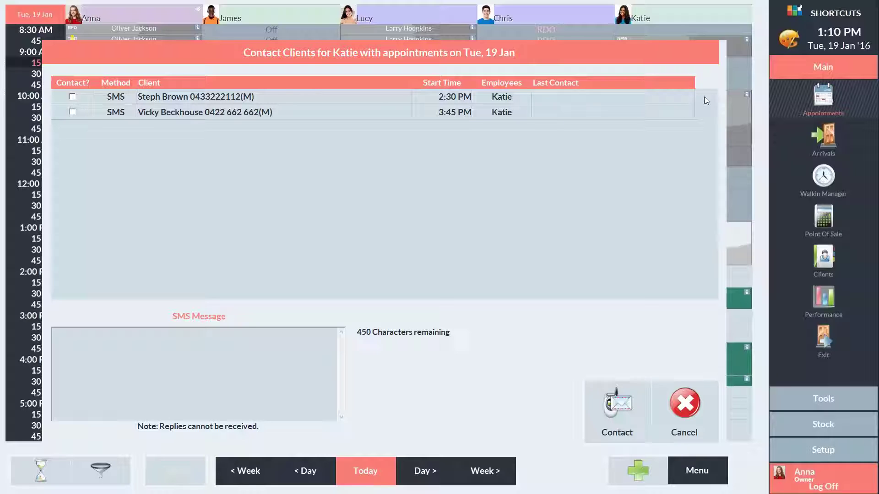
click(73, 97)
click(73, 112)
click(68, 337)
text(Hi, your stylist Katie is running 15-20min behind schedule today. Your appointment might start a little late. Please call the salon if this is a problem.)
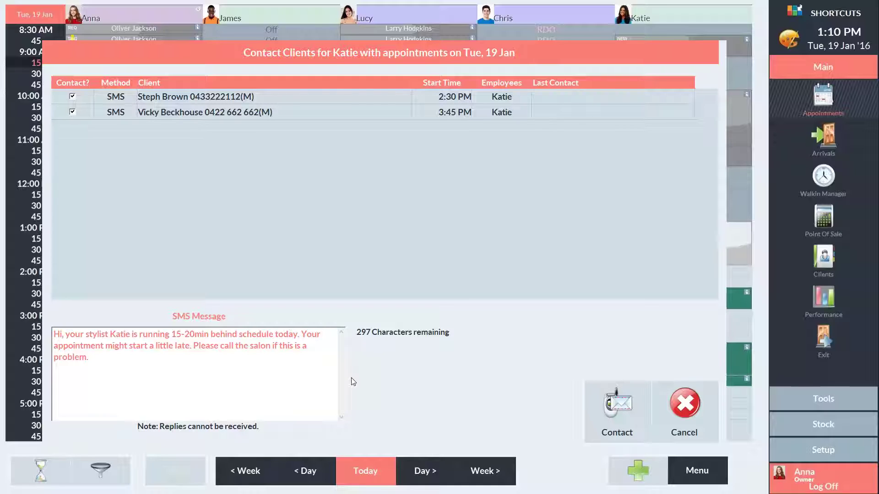
click(617, 406)
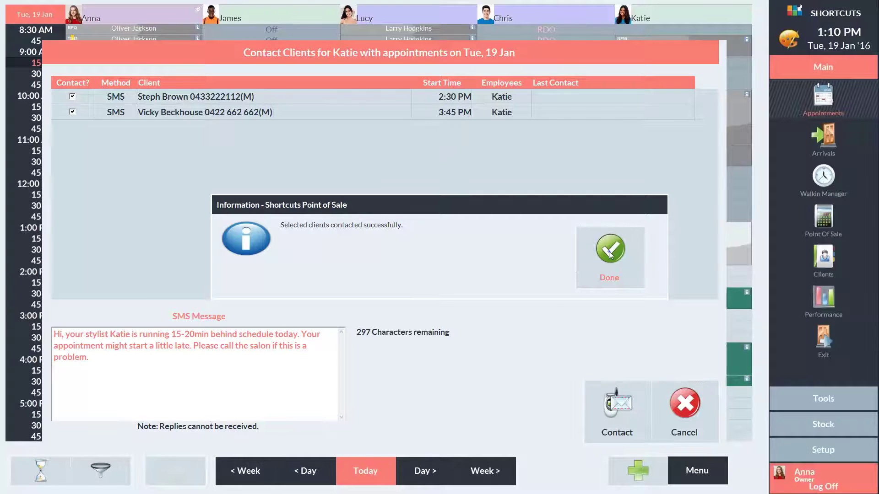